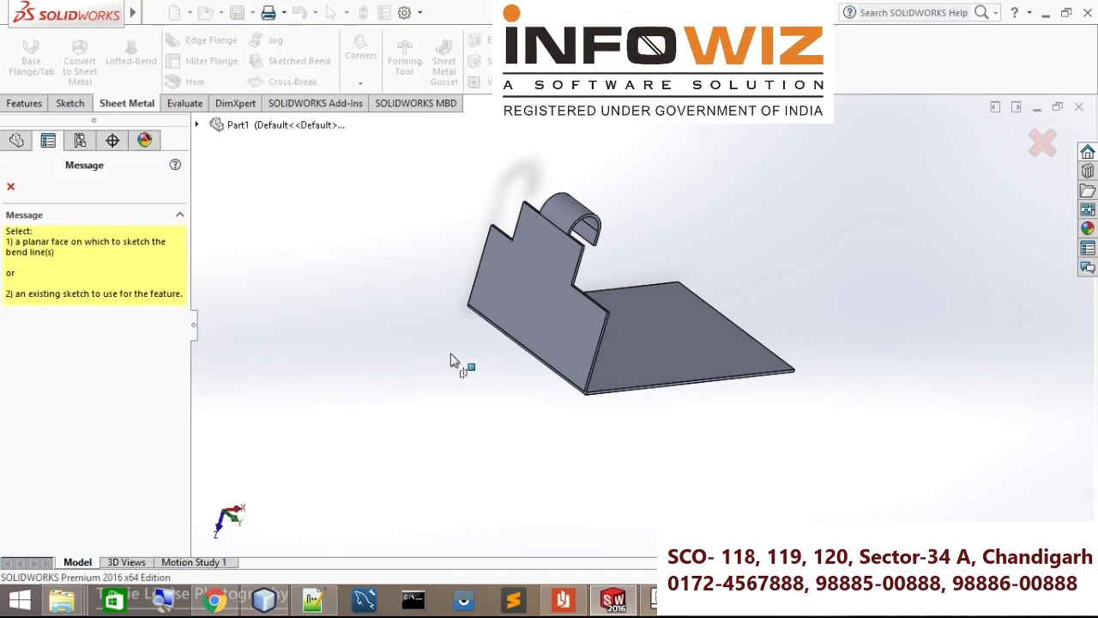
# Step: Start a Jog and select the upright flange face for sketching its bend line
pyautogui.click(510, 306)
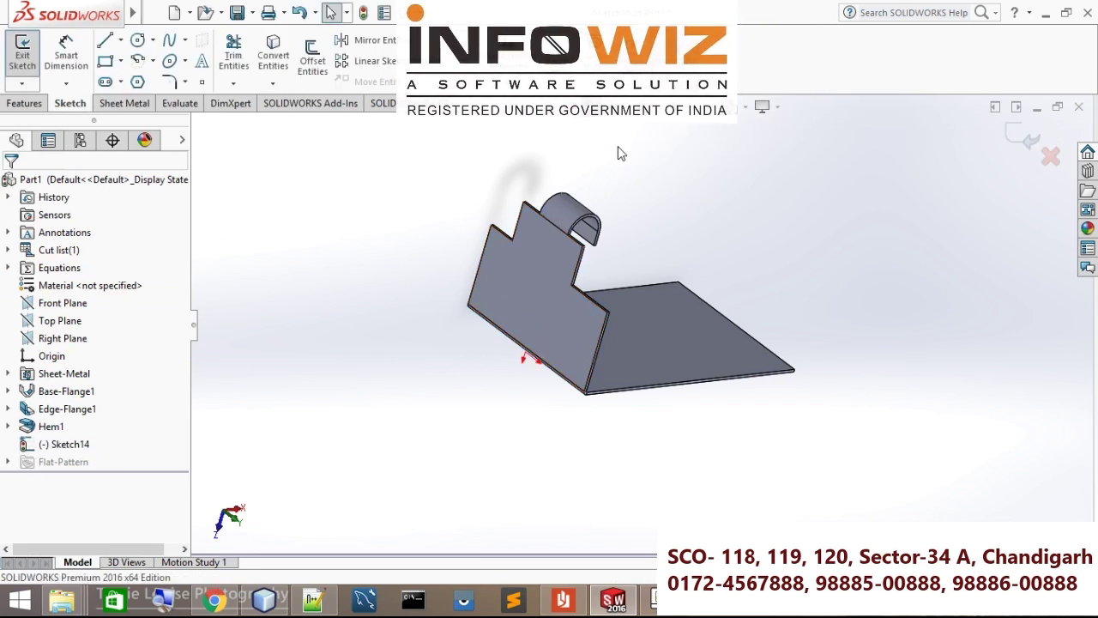
# Step: View the flange face Normal To, then tilt the model back into 3-D
pyautogui.click(639, 112)
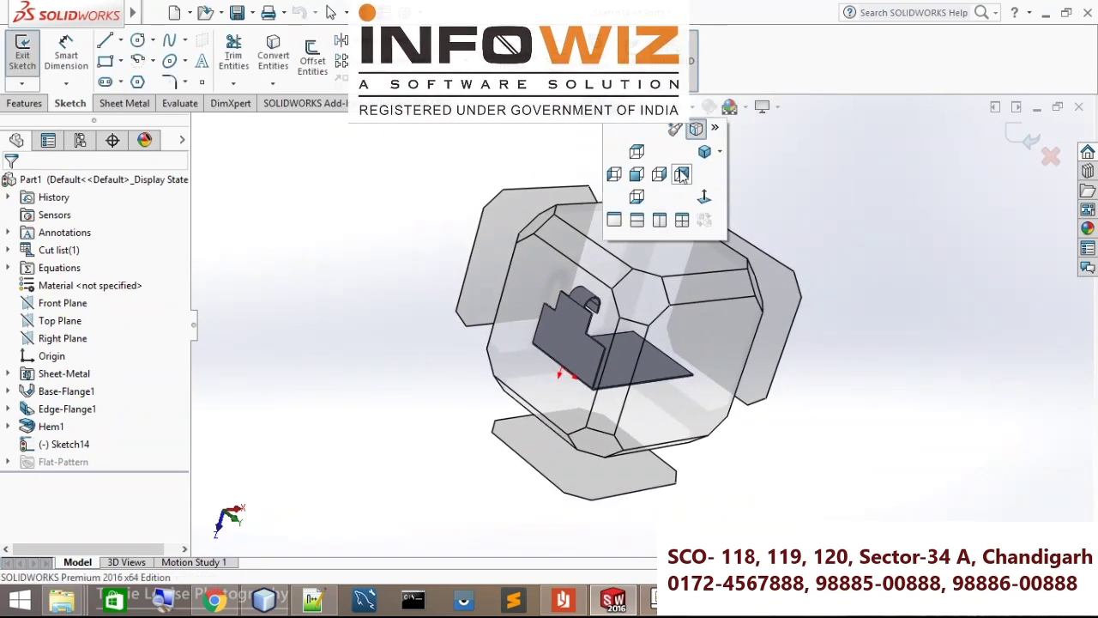
pyautogui.click(703, 215)
pyautogui.moveTo(884, 218); pyautogui.dragTo(691, 262, button='middle')
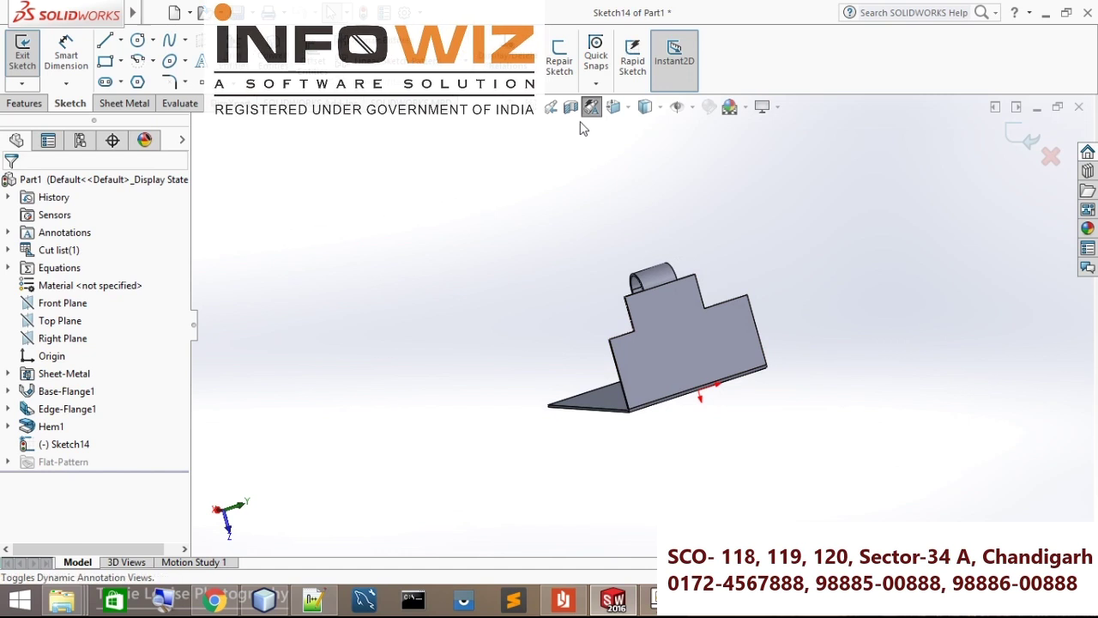
# Step: Draw one straight bend line from the flange's left edge to its right edge
pyautogui.click(104, 40)
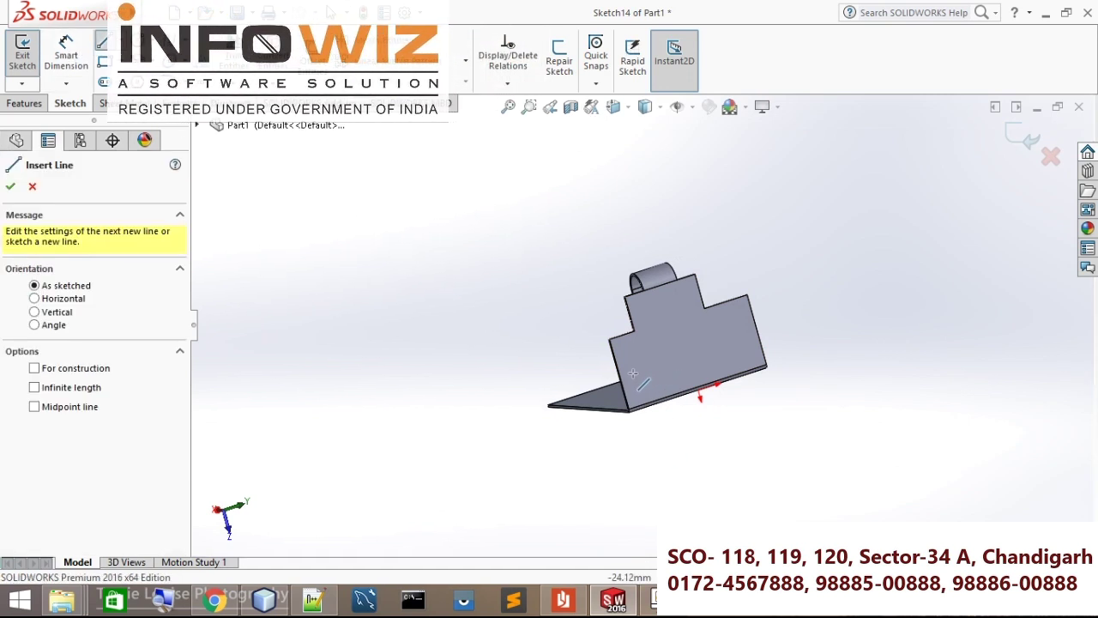
pyautogui.scroll(-4, 640, 375)
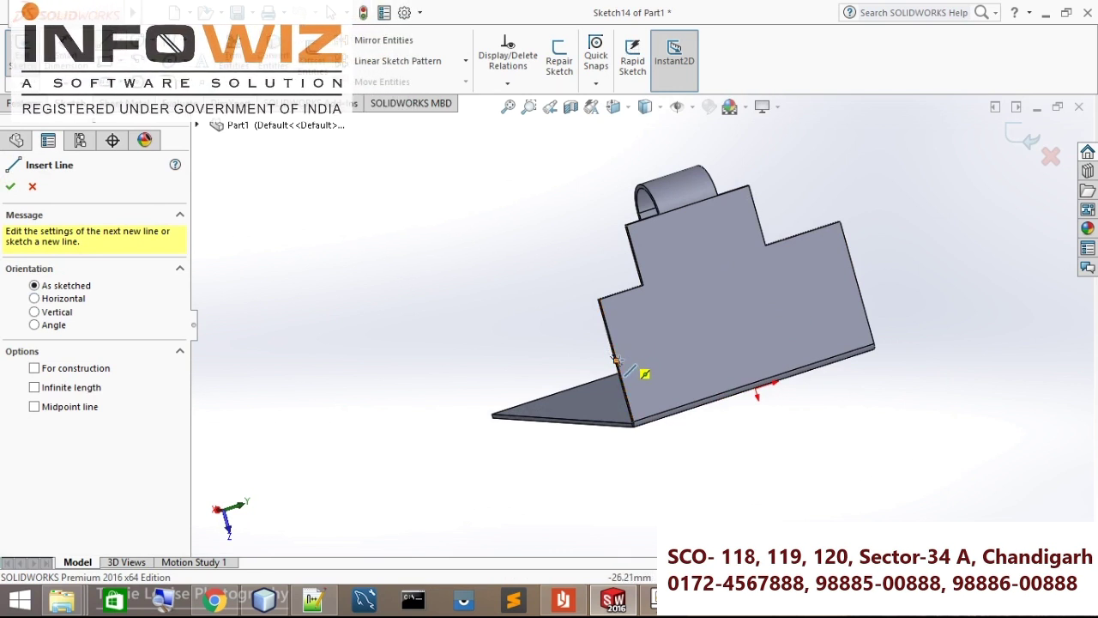
pyautogui.click(616, 361)
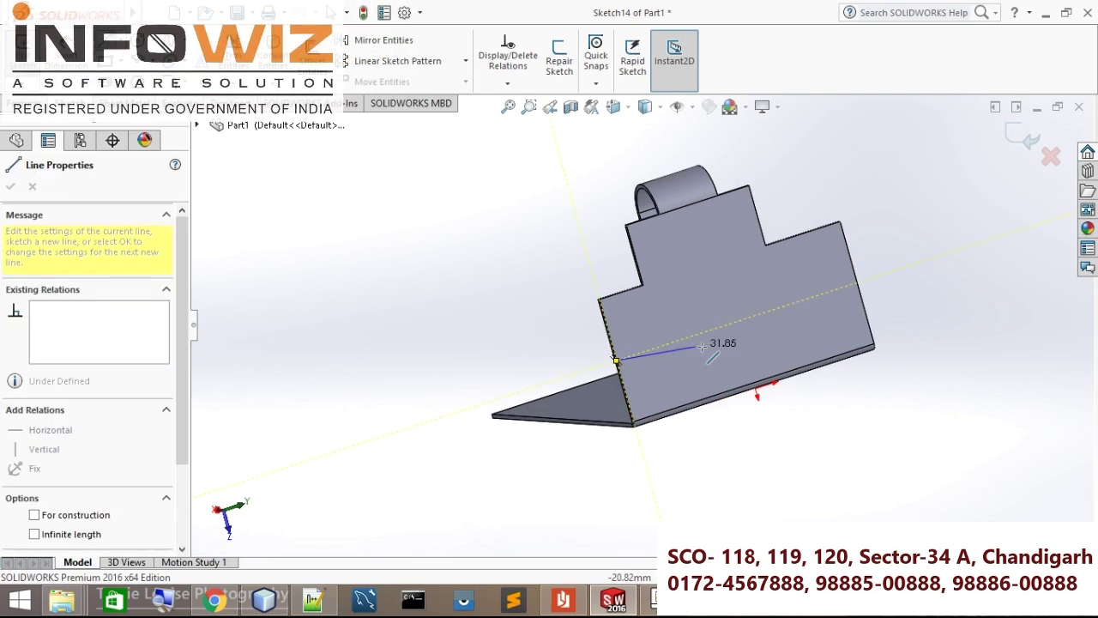
pyautogui.click(857, 283)
pyautogui.rightClick(858, 283)
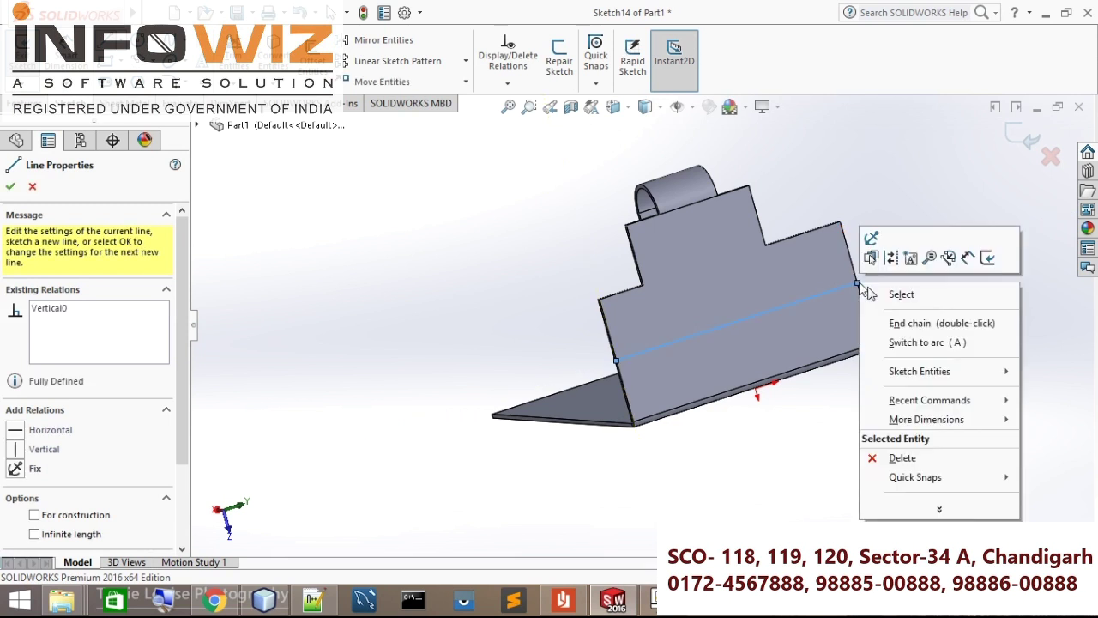
pyautogui.click(896, 292)
pyautogui.moveTo(916, 274); pyautogui.dragTo(245, 318, button='middle')
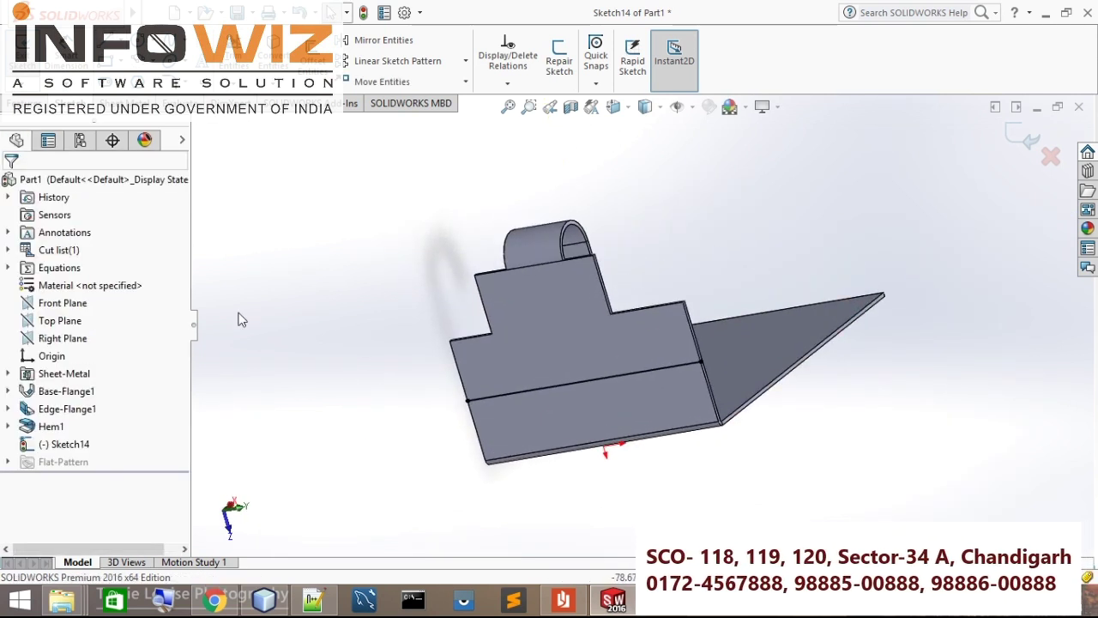
pyautogui.click(133, 103)
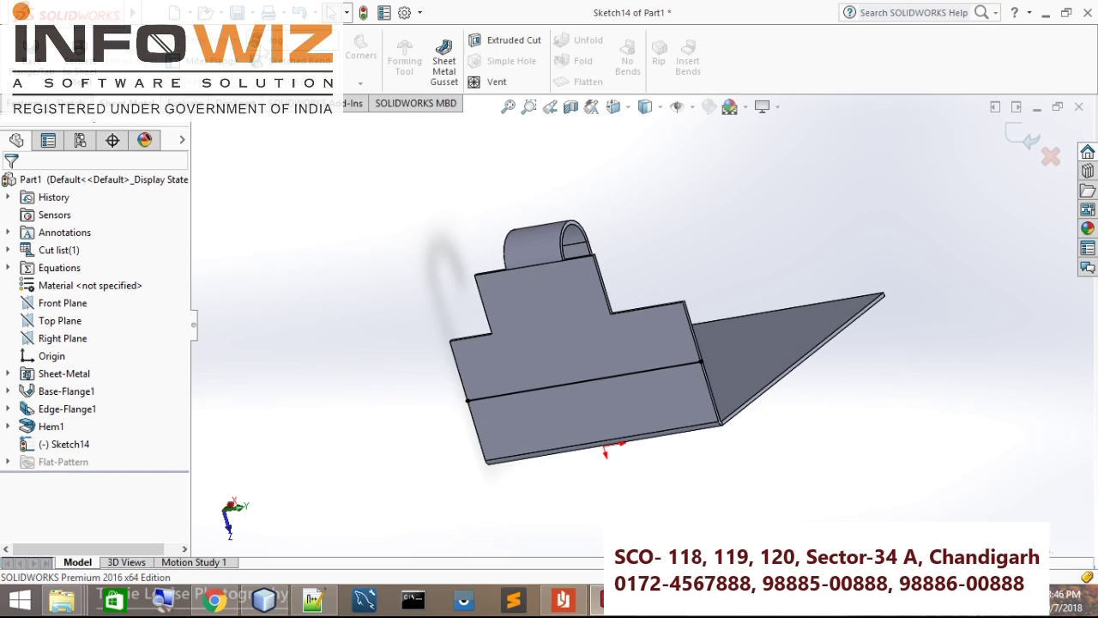
# Step: Start the Jog along the sketched bend line and frame the part for its settings
pyautogui.click(300, 47)
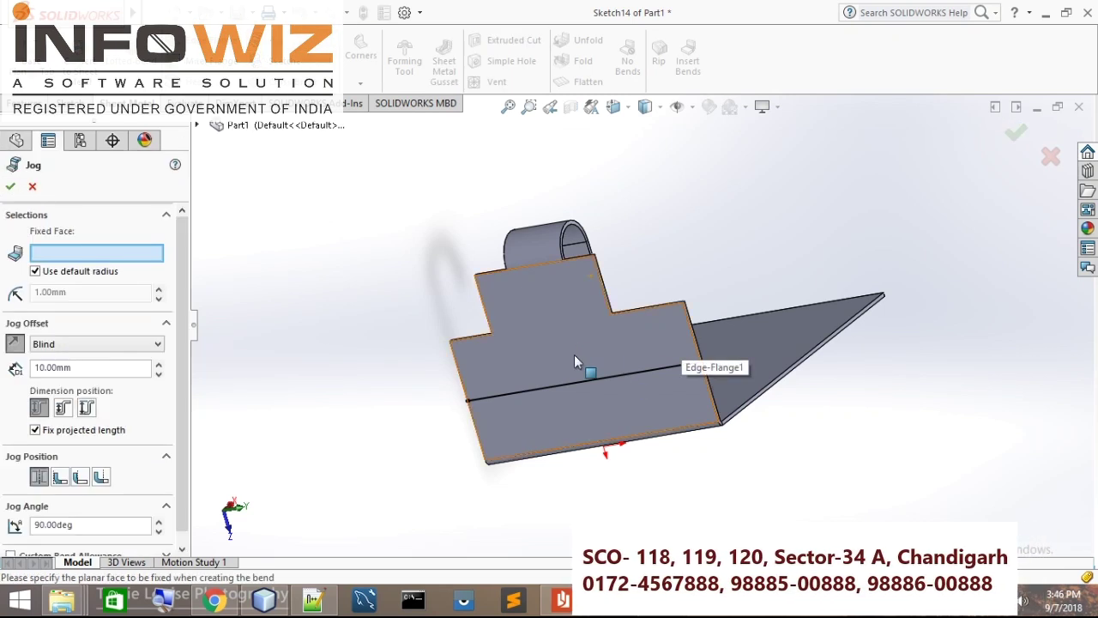
pyautogui.moveTo(748, 214); pyautogui.dragTo(490, 411, button='middle')
pyautogui.scroll(3, 490, 411)
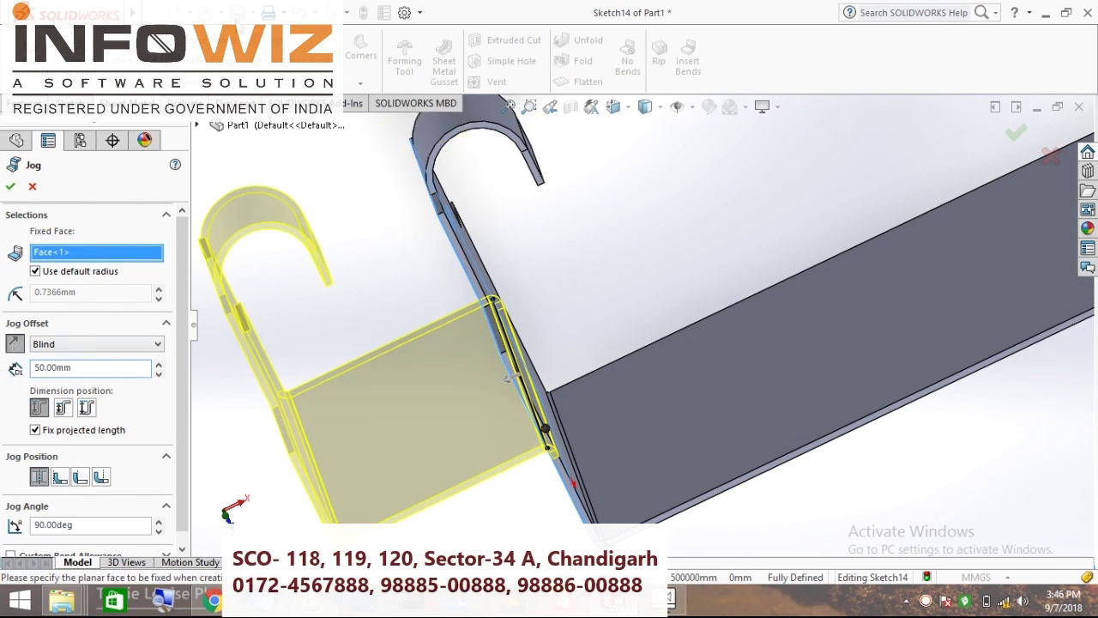
pyautogui.press('f')
pyautogui.moveTo(290, 286); pyautogui.dragTo(573, 259, button='middle')
pyautogui.scroll(-3, 573, 260)
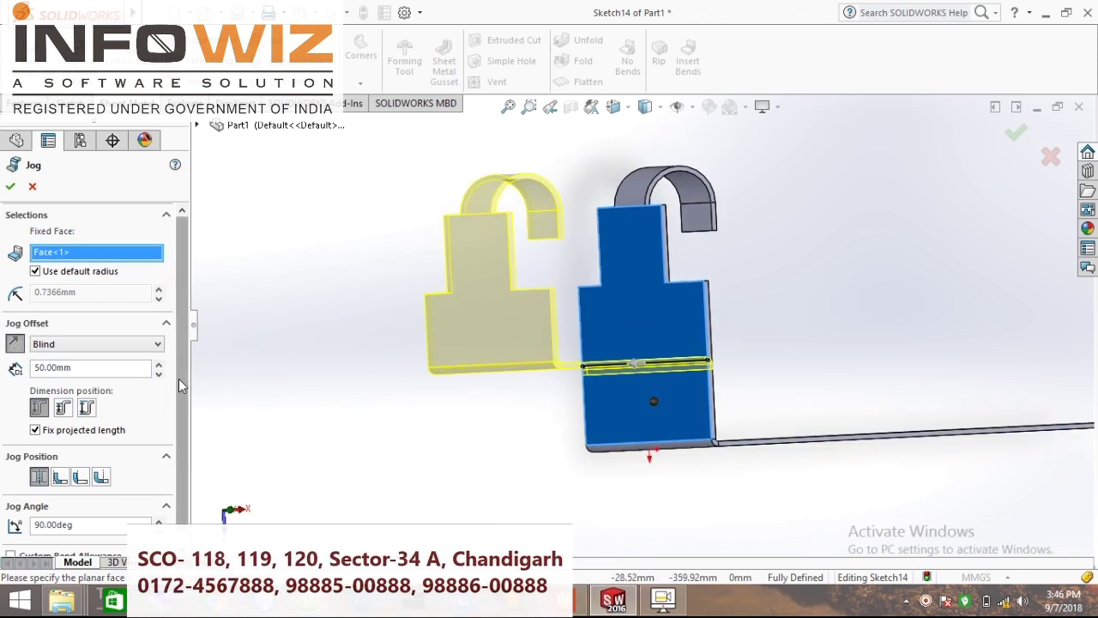
pyautogui.scroll(-1, 189, 468)
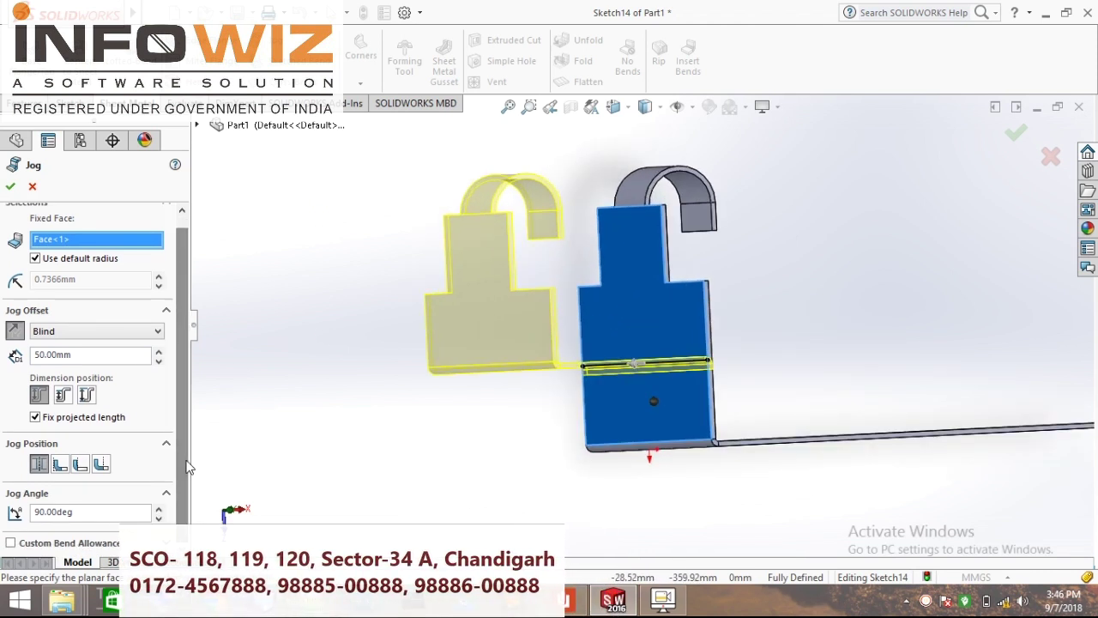
# Step: Set the jog to Material Outside, no custom bend allowance, 1.00 mm radius, and confirm
pyautogui.click(62, 465)
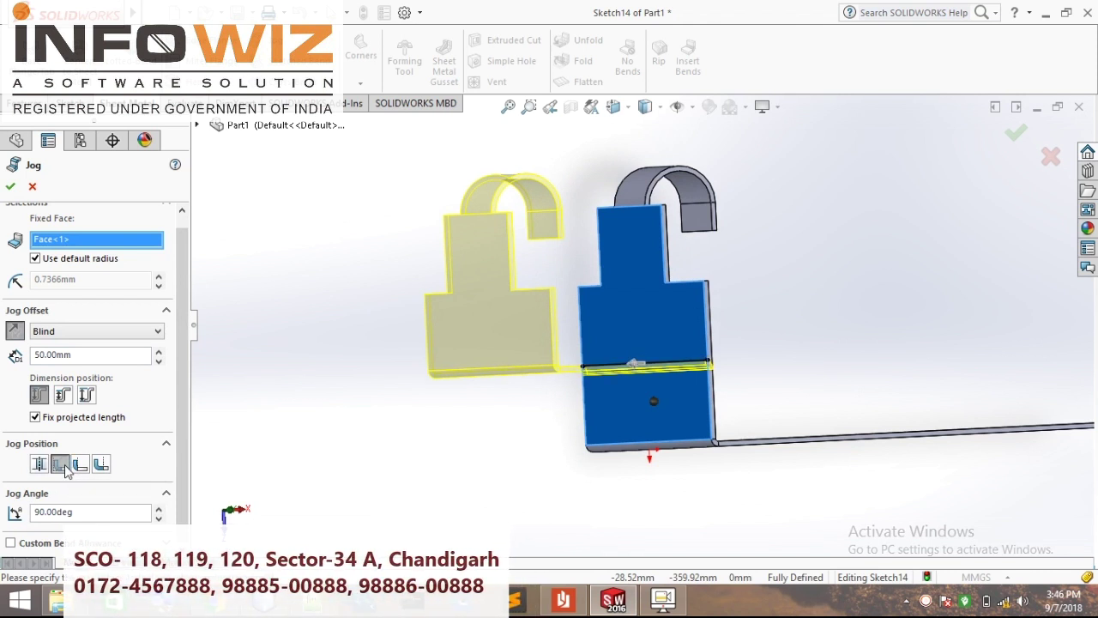
pyautogui.click(83, 464)
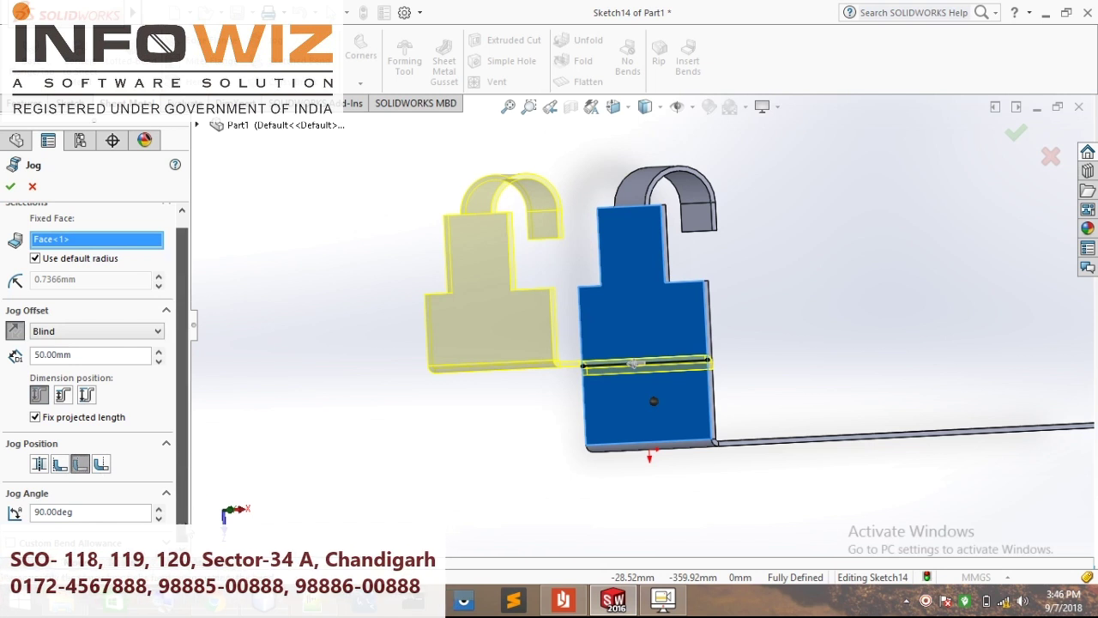
pyautogui.scroll(-2, 144, 542)
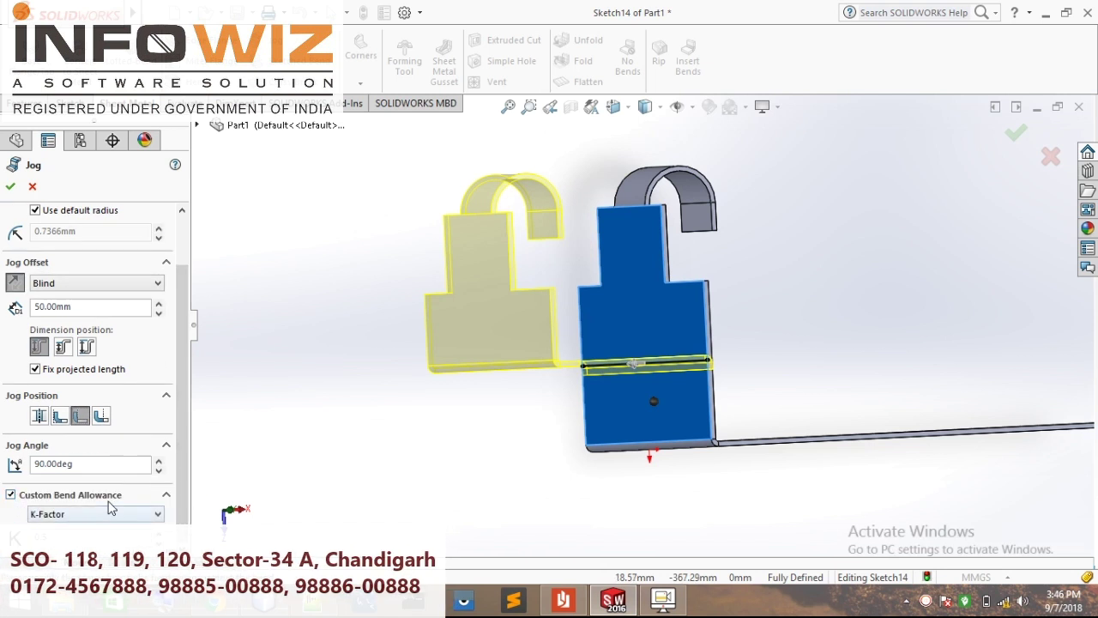
pyautogui.click(10, 496)
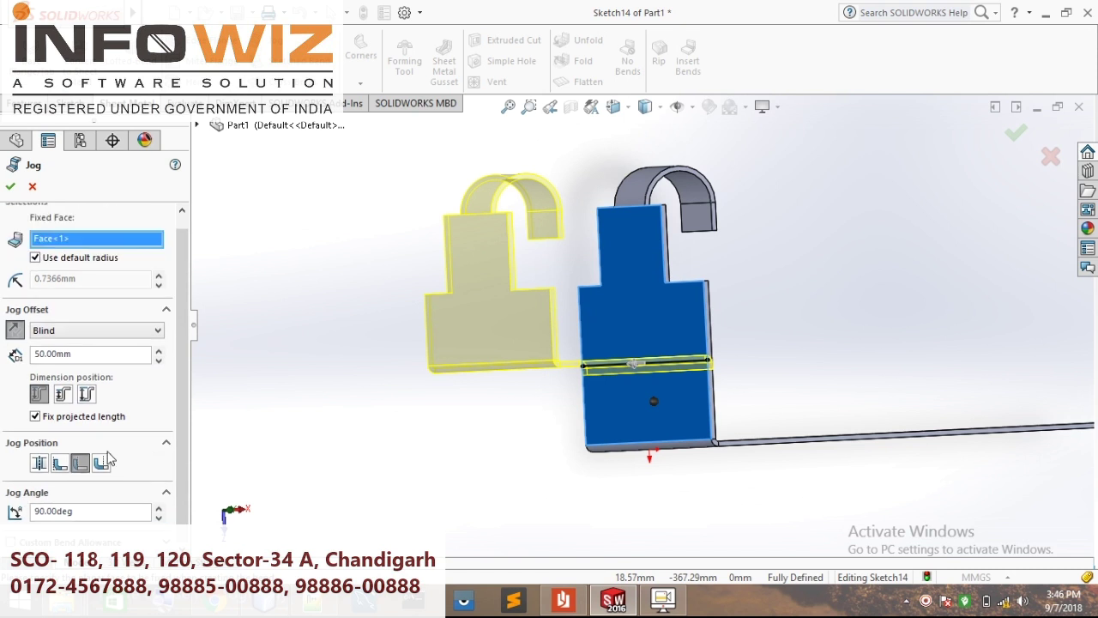
pyautogui.scroll(1, 177, 425)
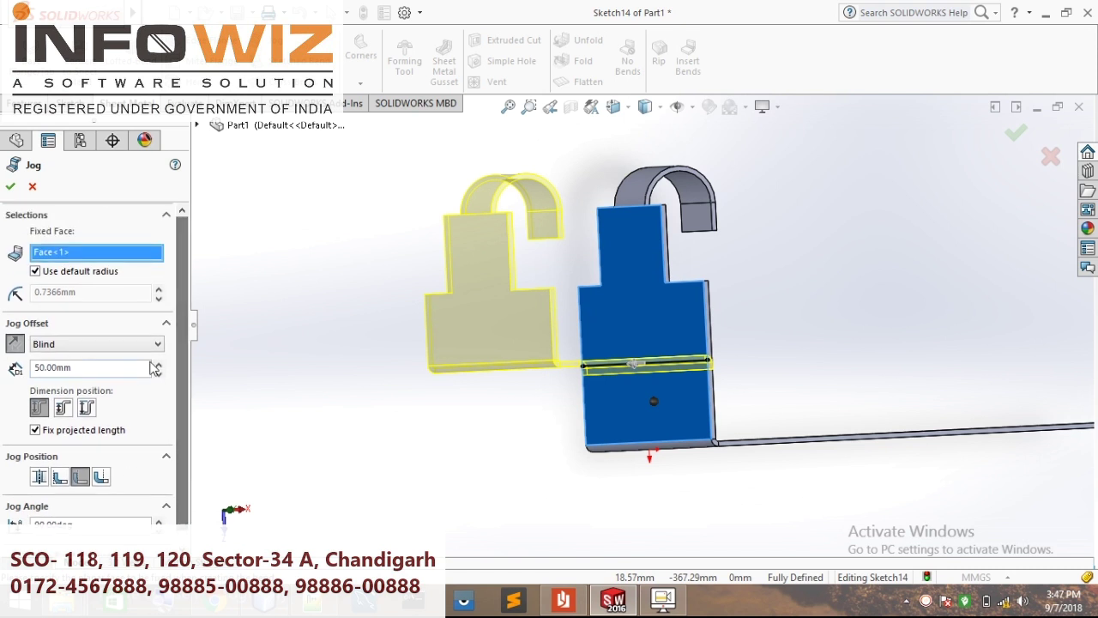
pyautogui.click(38, 272)
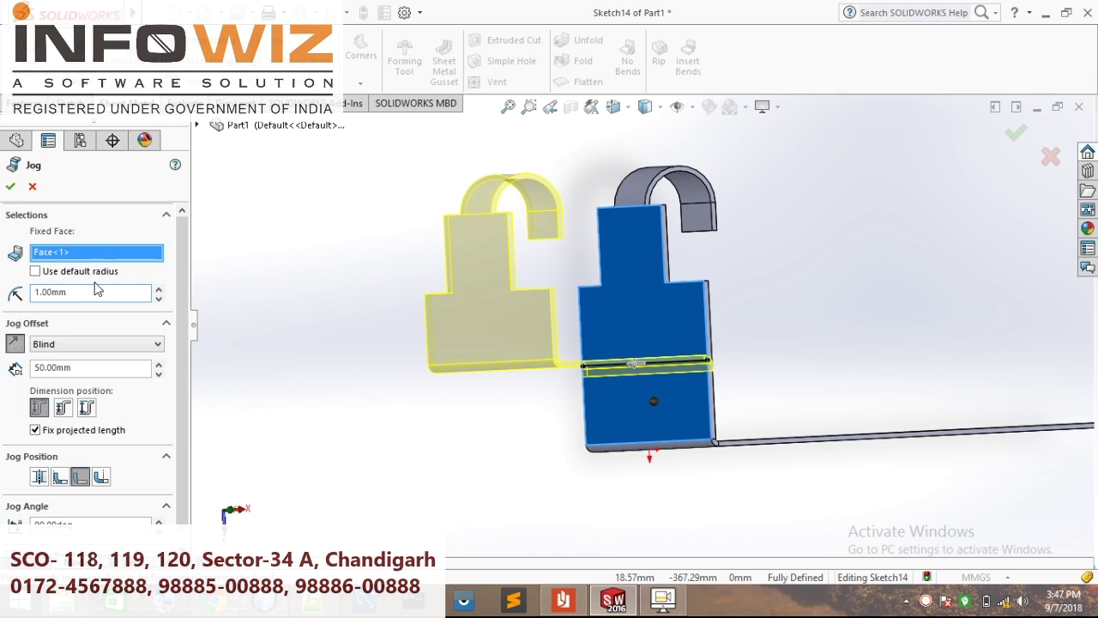
pyautogui.click(12, 187)
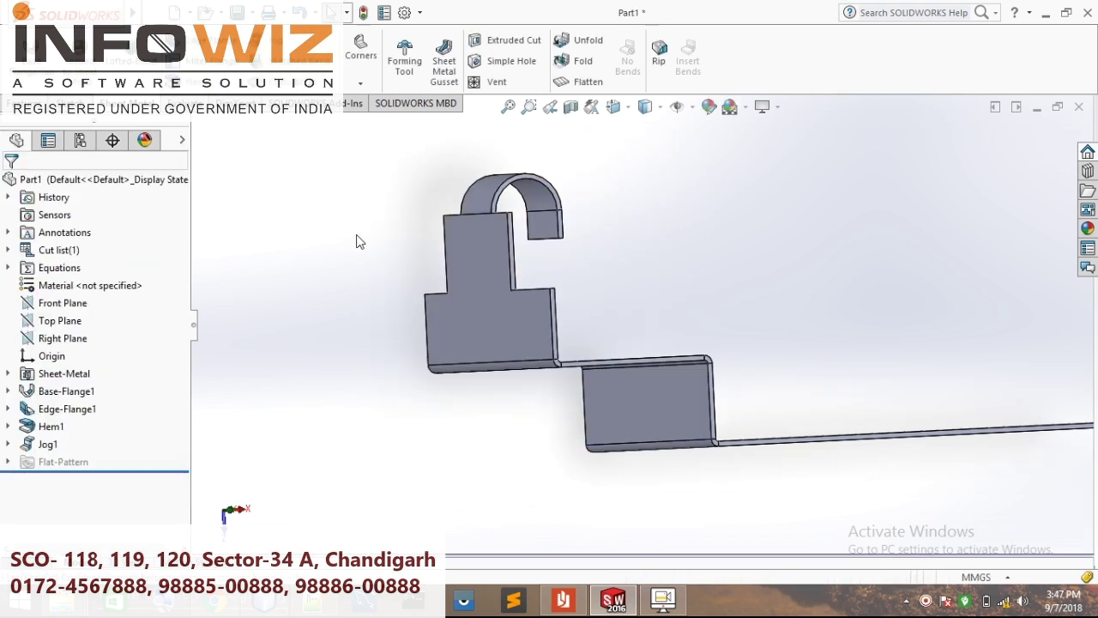
# Step: Orbit to the base of the jogged part and start a new Edge Flange
pyautogui.moveTo(383, 265); pyautogui.dragTo(526, 503, button='middle')
pyautogui.scroll(4, 705, 281)
pyautogui.click(157, 12)
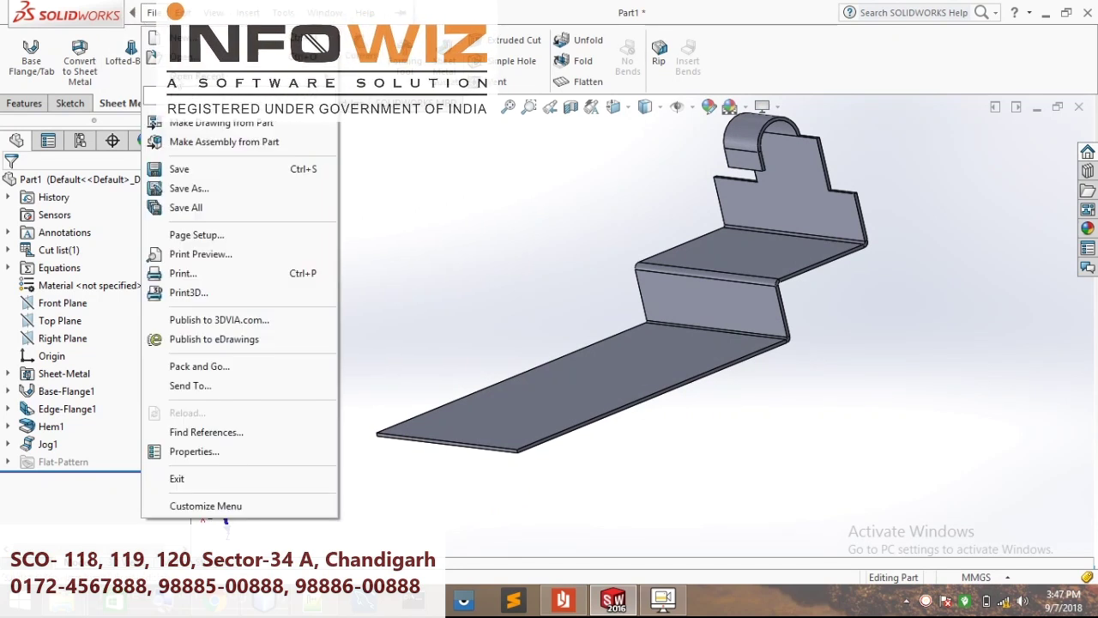
pyautogui.click(187, 40)
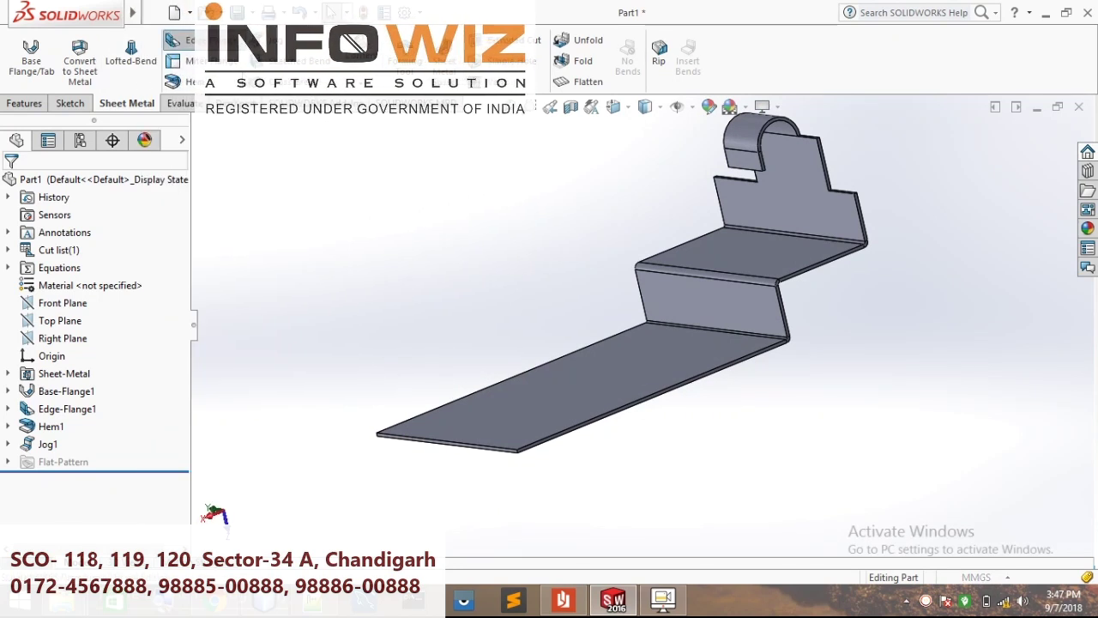
# Step: Create a 90° edge flange, 55 mm tall, on the base's long front edge
pyautogui.scroll(-2, 648, 455)
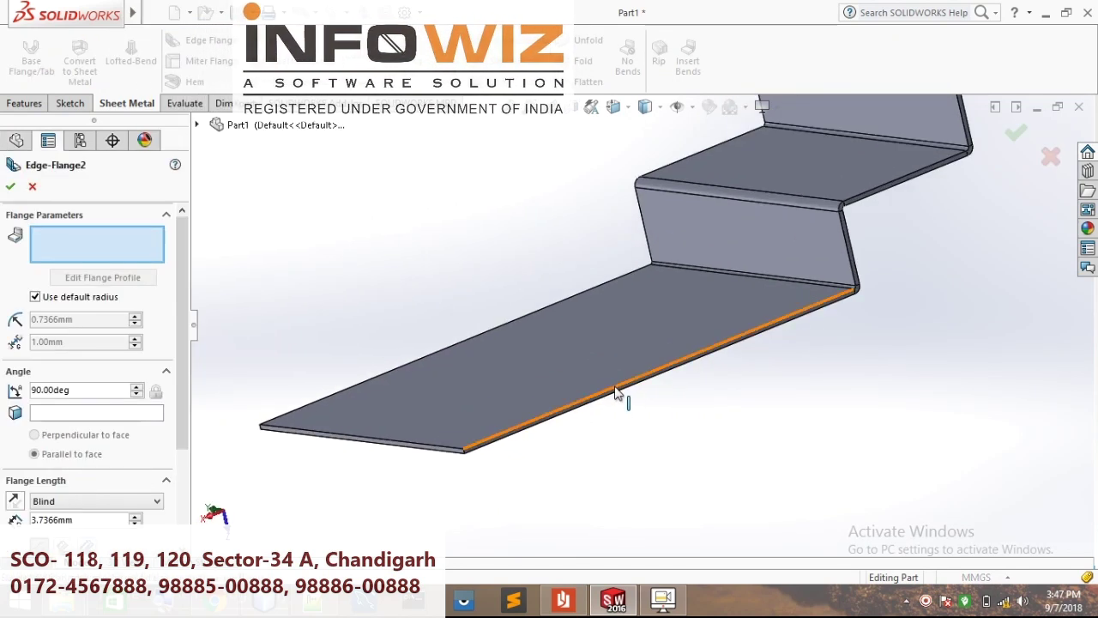
pyautogui.click(622, 397)
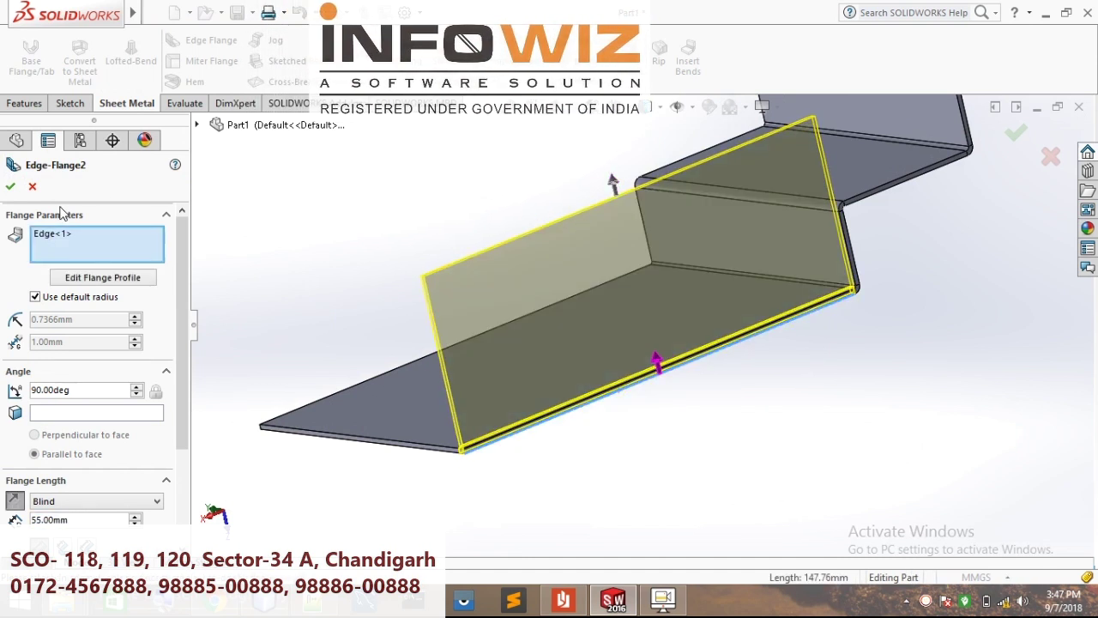
pyautogui.click(10, 186)
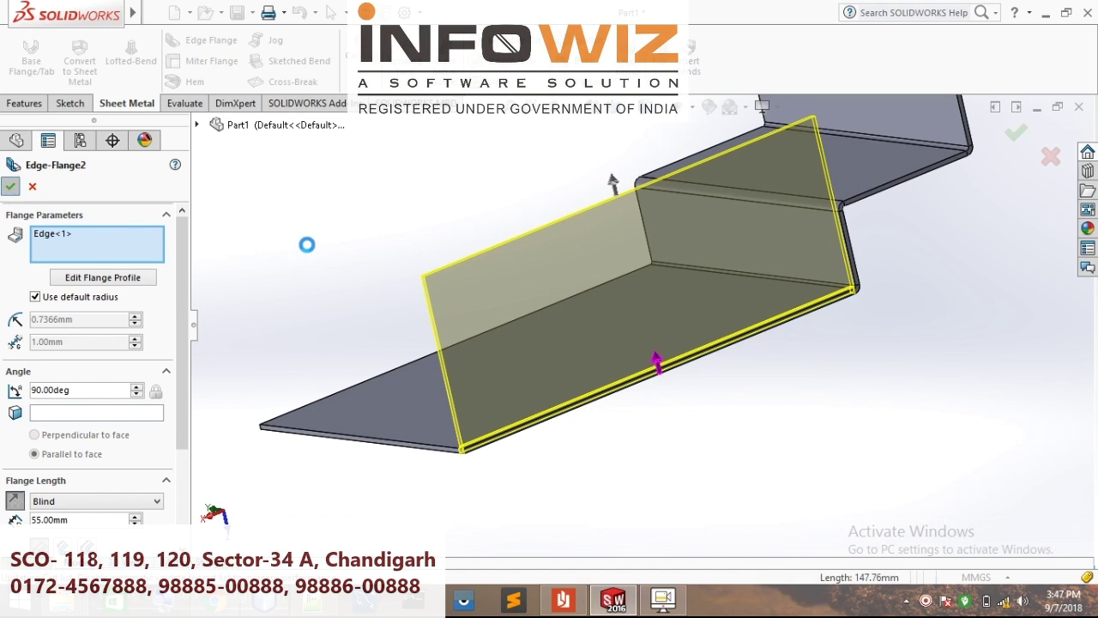
pyautogui.moveTo(336, 391); pyautogui.dragTo(465, 283, button='middle')
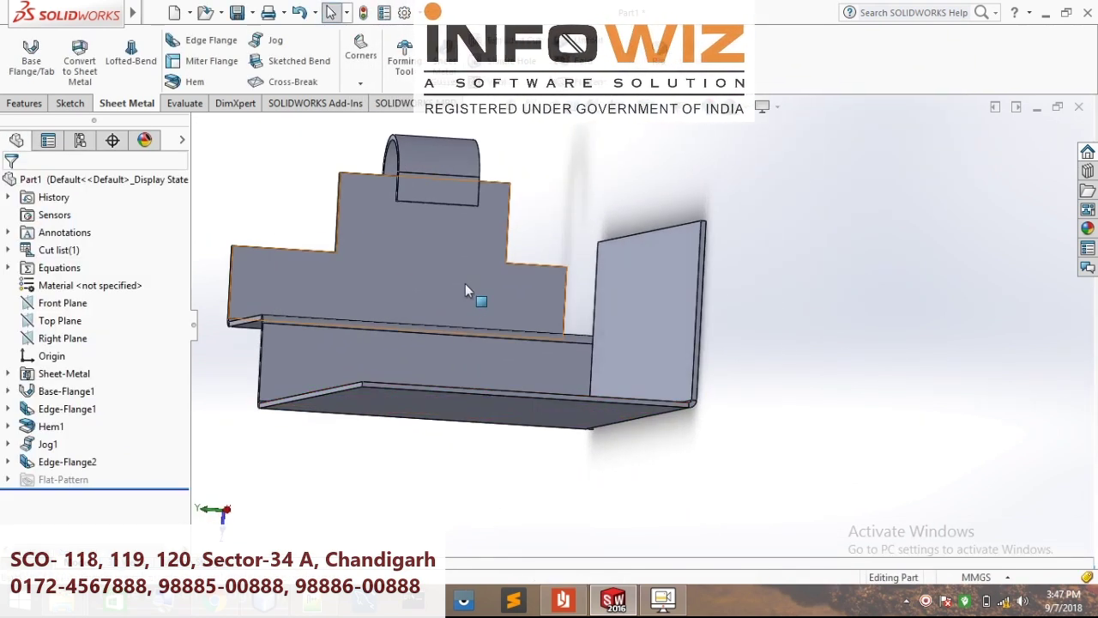
# Step: Start a Miter Flange on the base edge and view its sketch plane Normal To
pyautogui.click(213, 61)
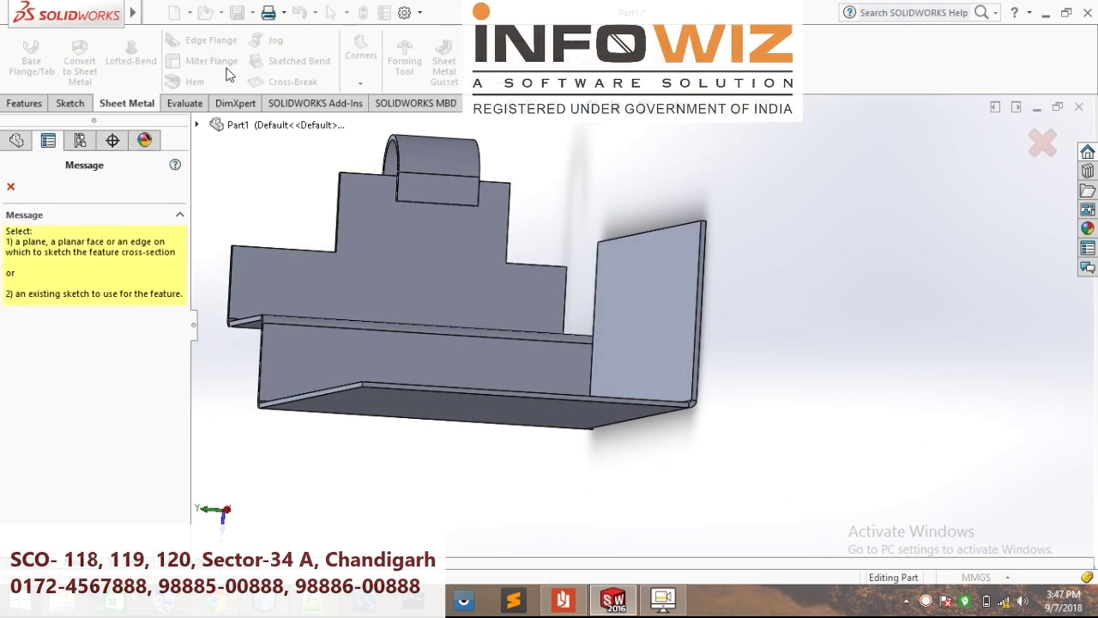
pyautogui.scroll(-3, 691, 268)
pyautogui.click(694, 267)
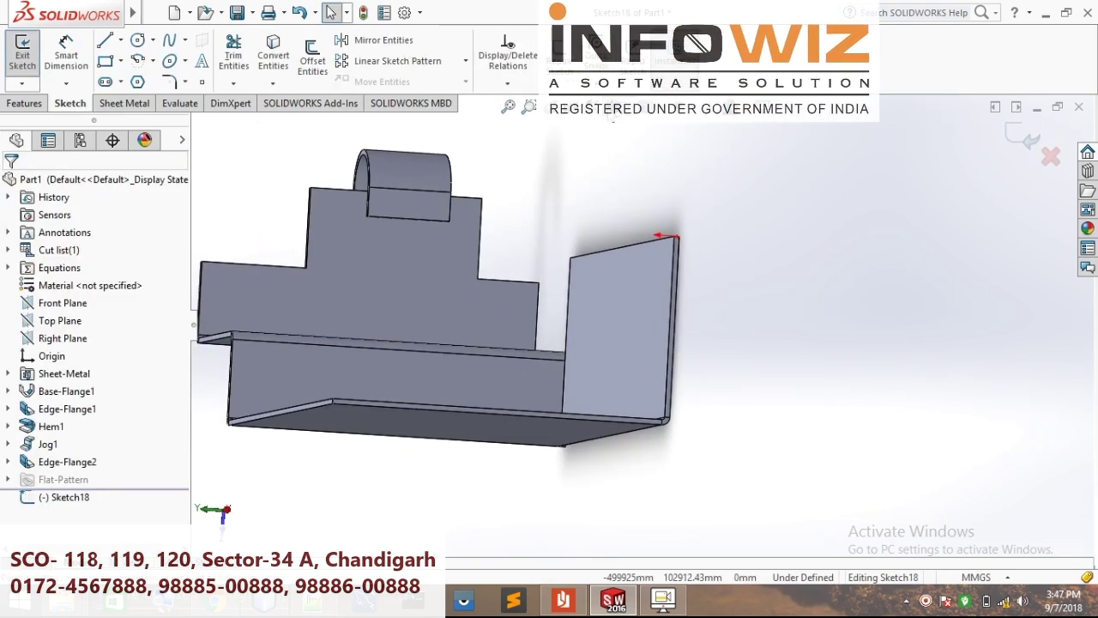
pyautogui.scroll(3, 683, 155)
pyautogui.press('space')
pyautogui.click(701, 195)
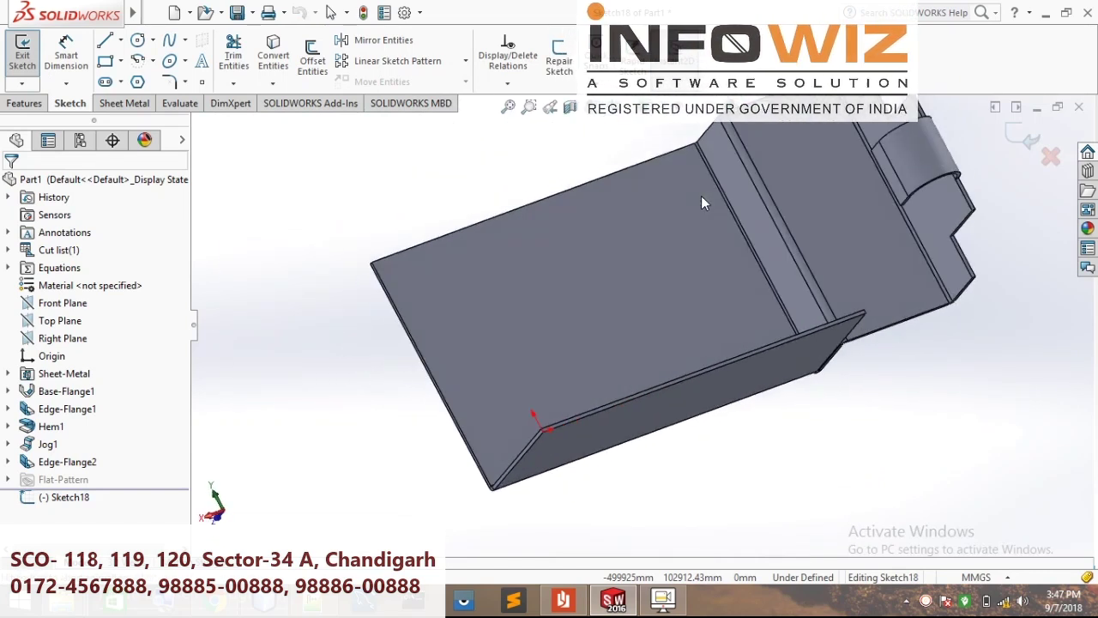
# Step: Sketch a single short vertical profile line up from the bottom-left corner
pyautogui.click(105, 40)
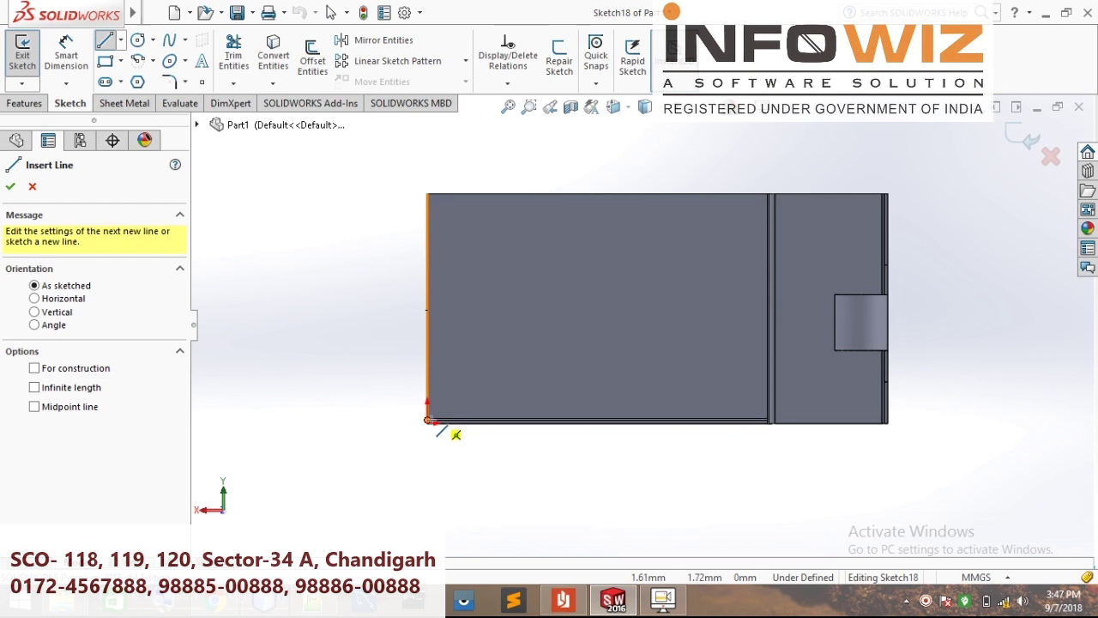
pyautogui.click(427, 422)
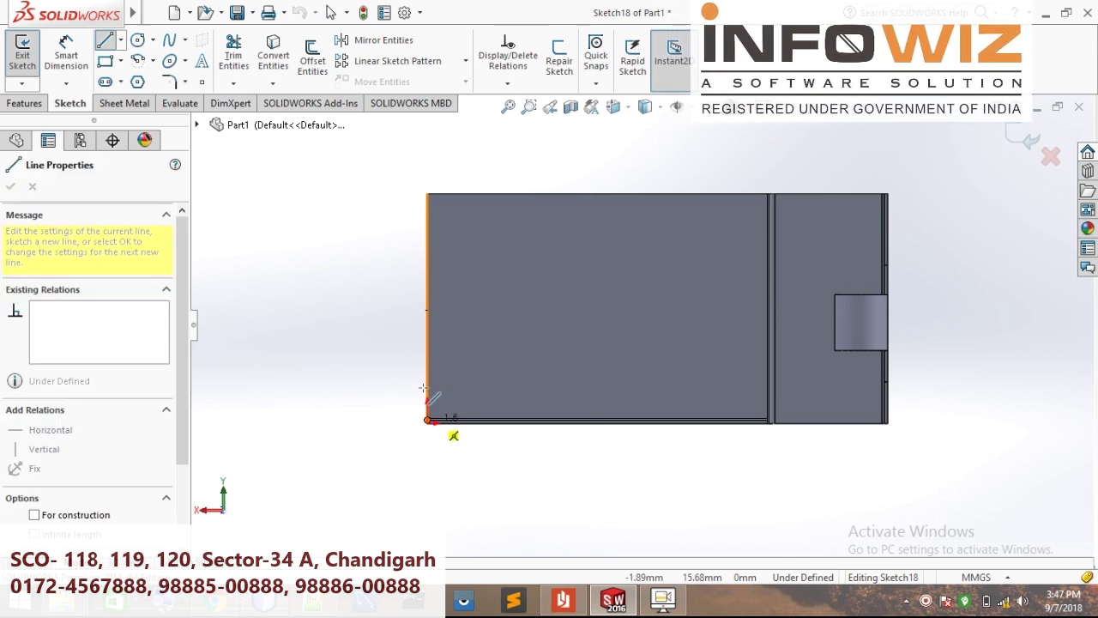
pyautogui.rightClick(426, 353)
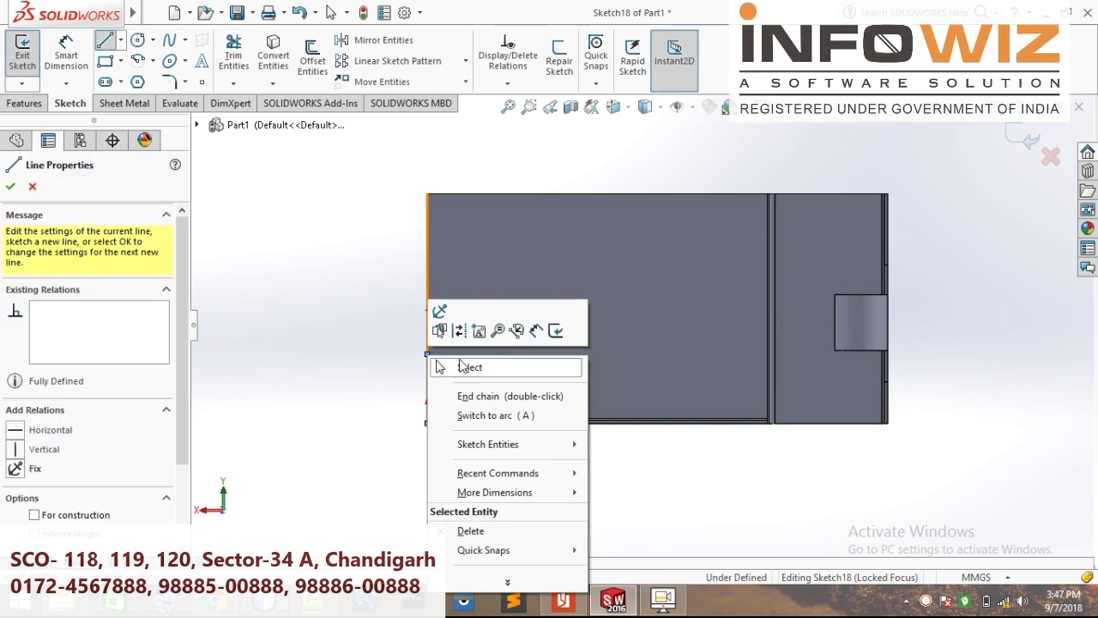
pyautogui.click(471, 368)
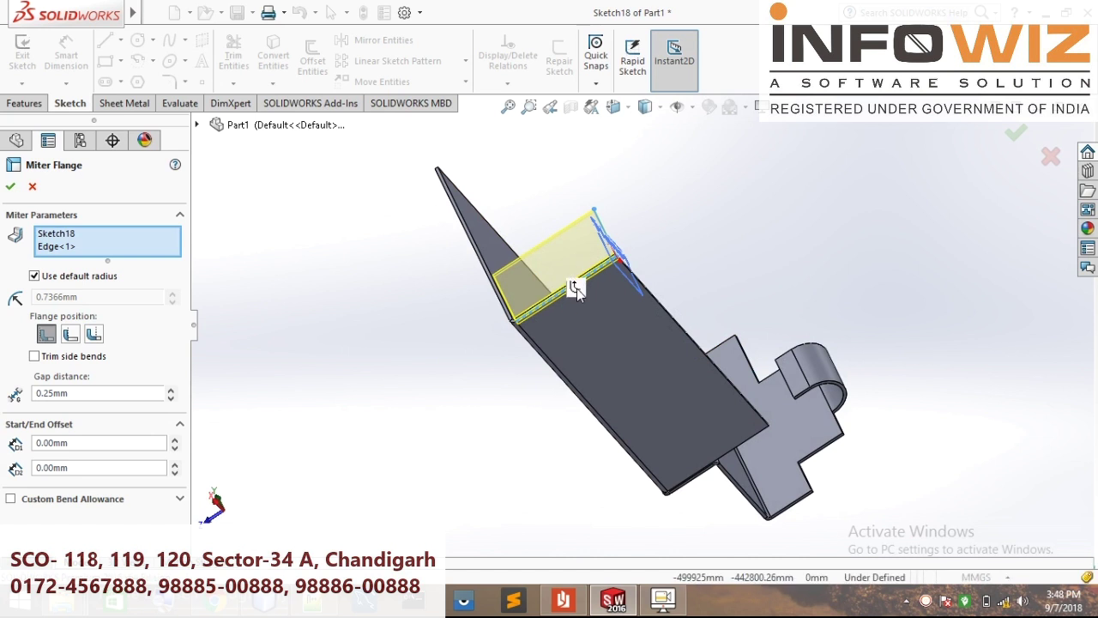
# Step: Propagate the miter flange across Edge<1>, Edge<2> and Edge<3> with a 1 mm bend radius
pyautogui.click(575, 287)
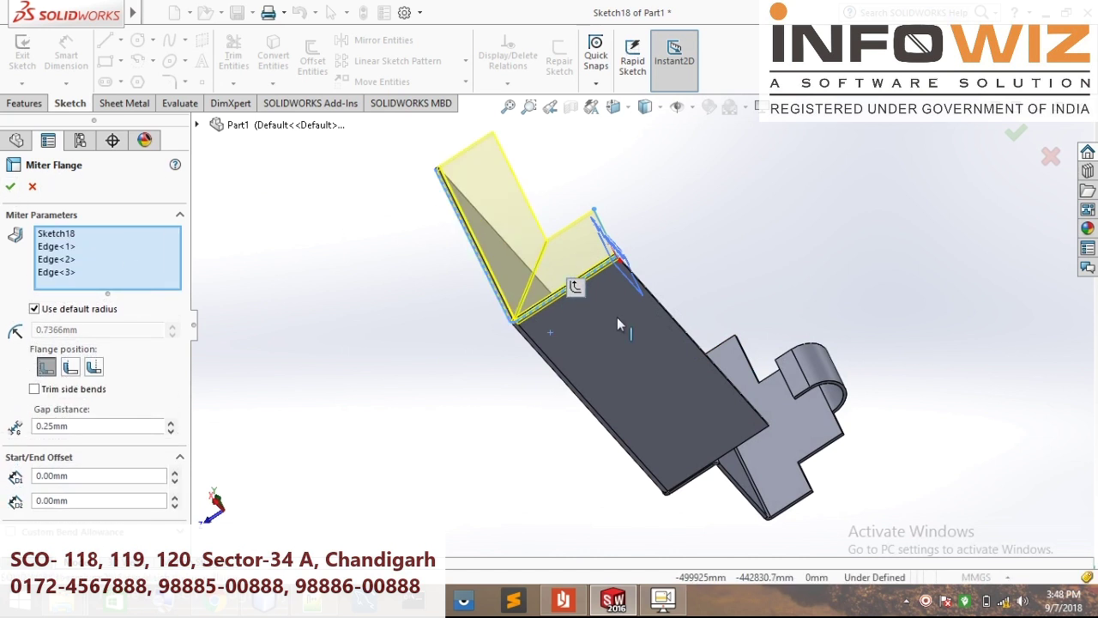
pyautogui.moveTo(382, 310); pyautogui.dragTo(432, 397, button='middle')
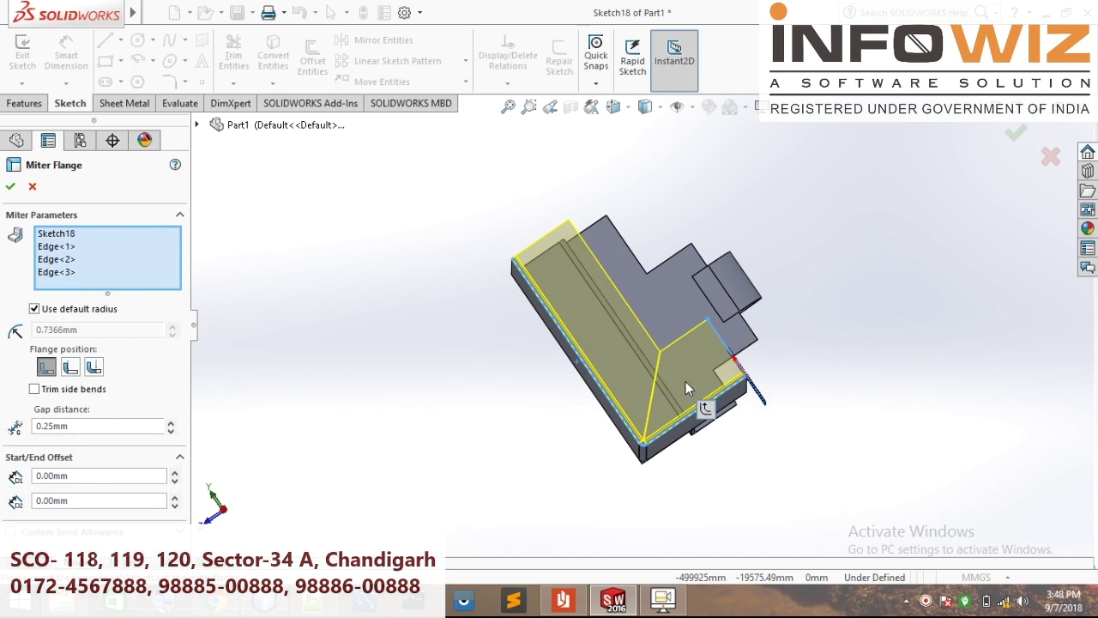
pyautogui.click(716, 414)
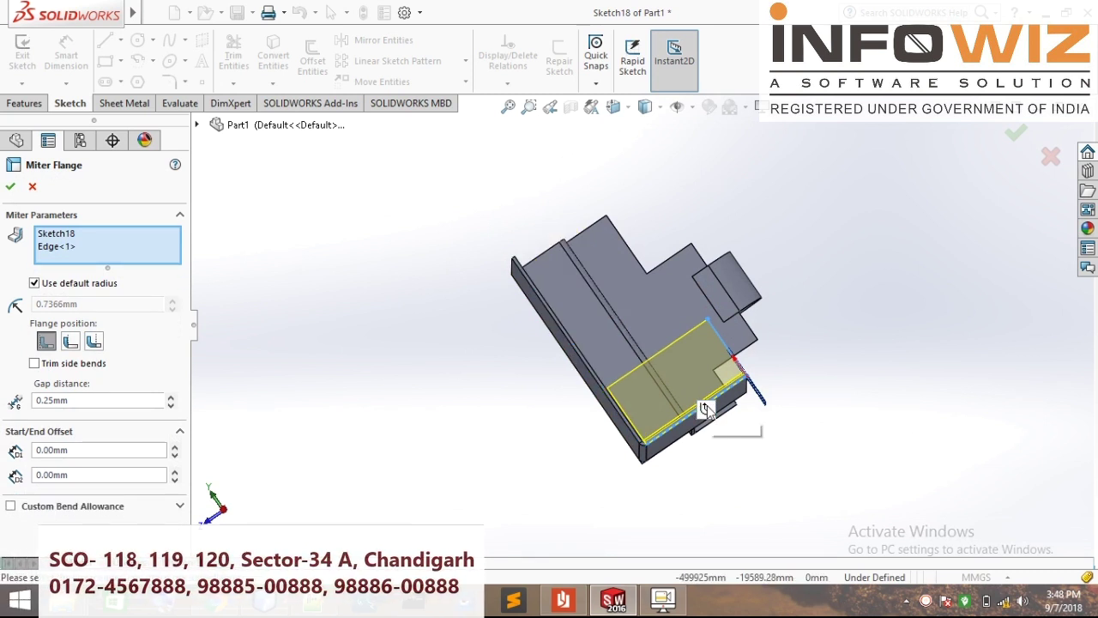
pyautogui.scroll(-2, 702, 405)
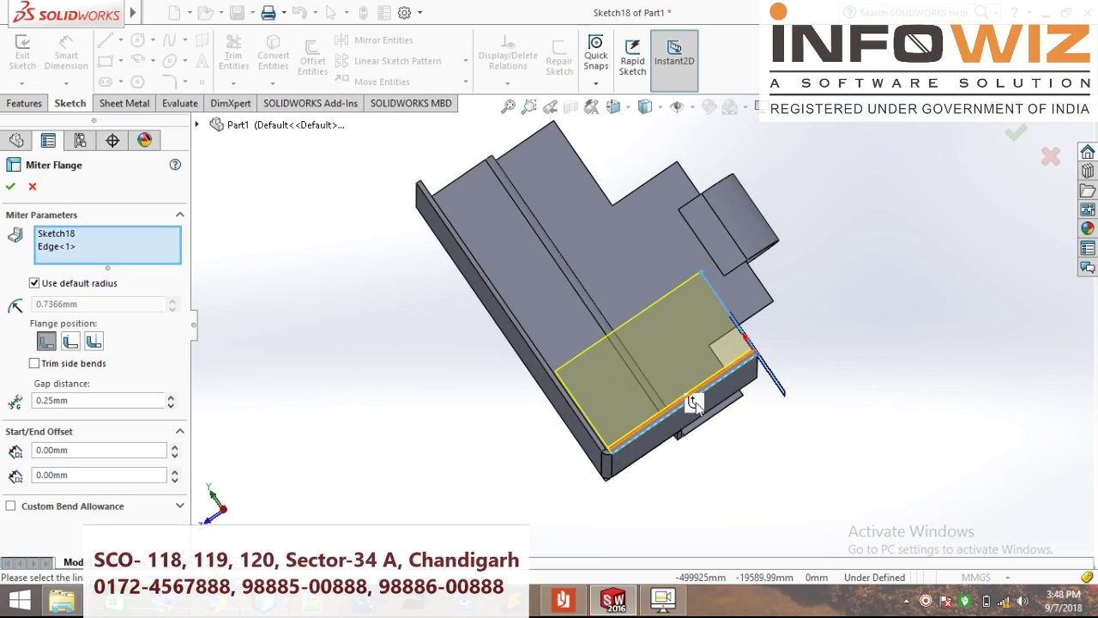
pyautogui.click(694, 402)
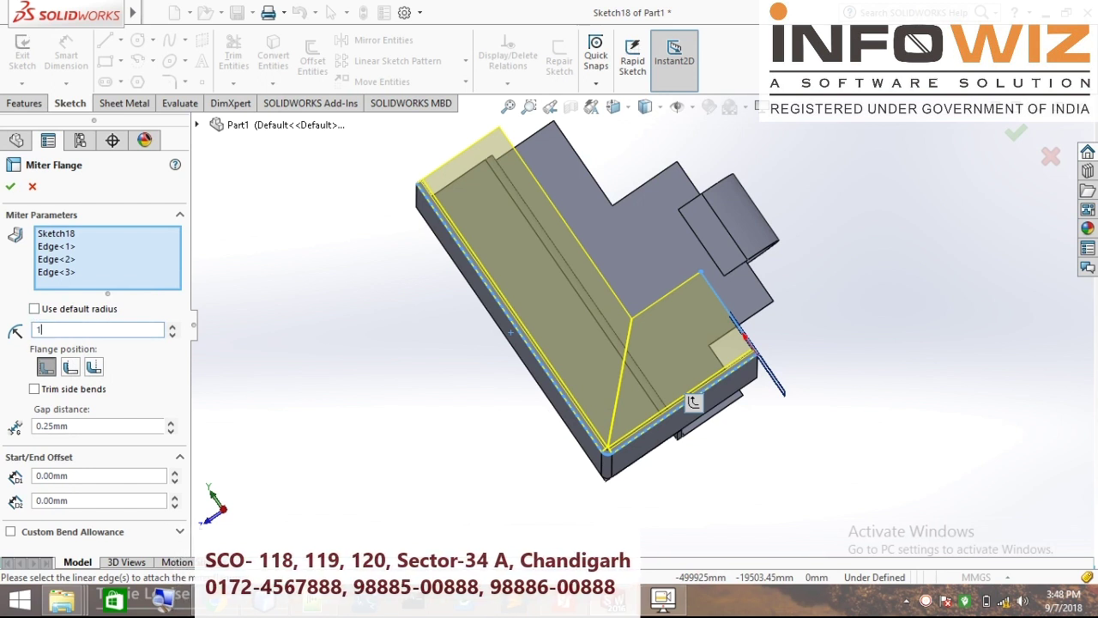
# Step: Give the miter flange a 1 mm gap and a 0.5 K-Factor bend allowance, then confirm
pyautogui.moveTo(129, 17)
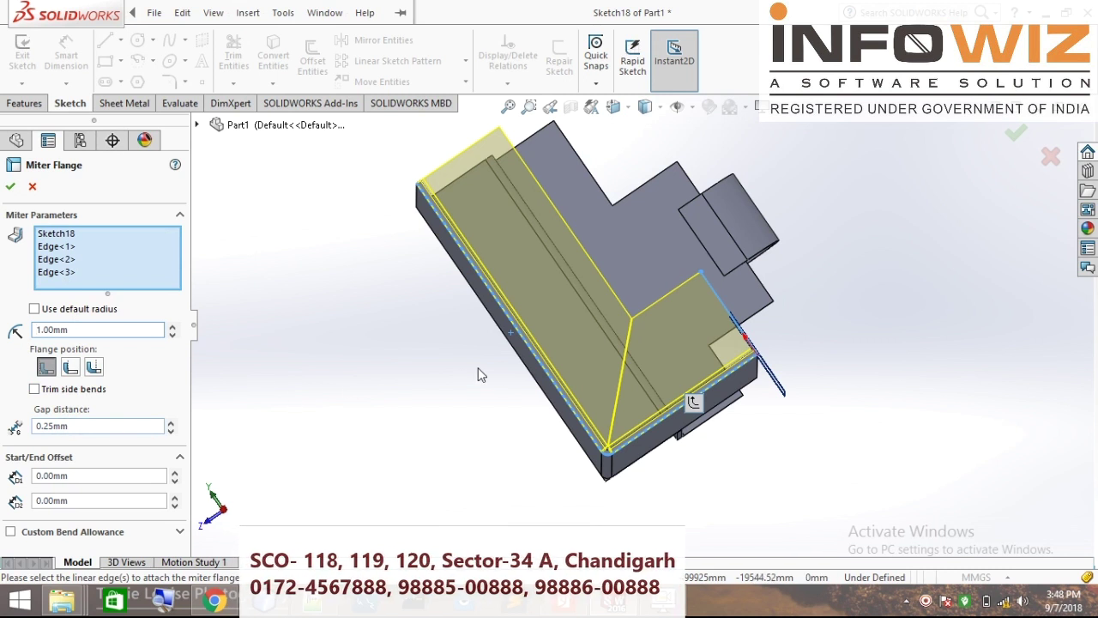
pyautogui.scroll(-5, 584, 433)
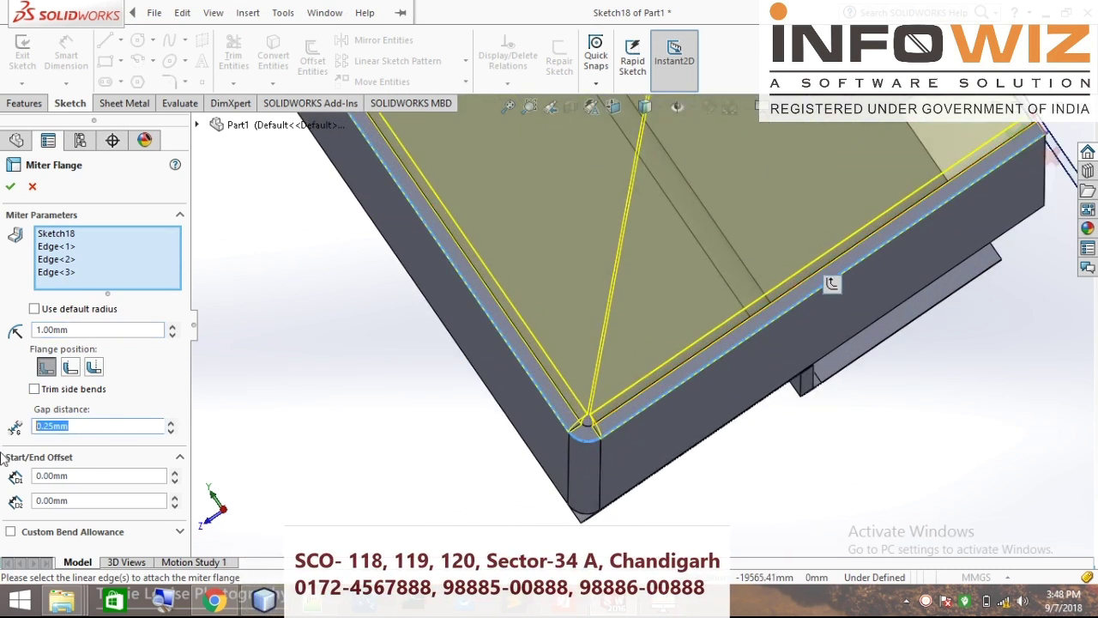
pyautogui.press('Return')
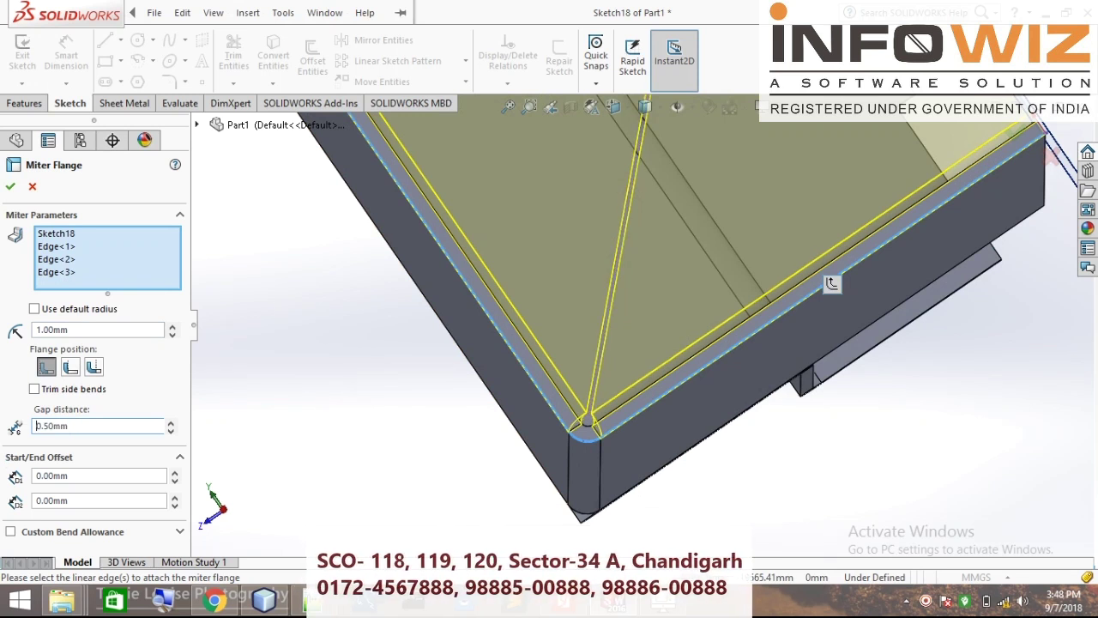
pyautogui.scroll(-2, 634, 314)
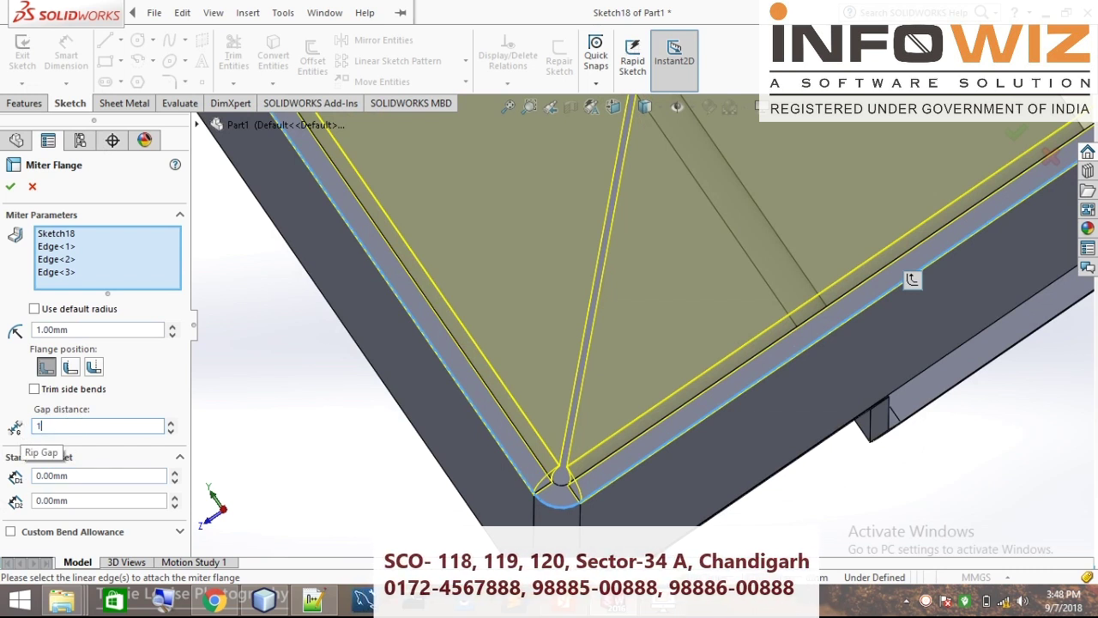
pyautogui.press('Return')
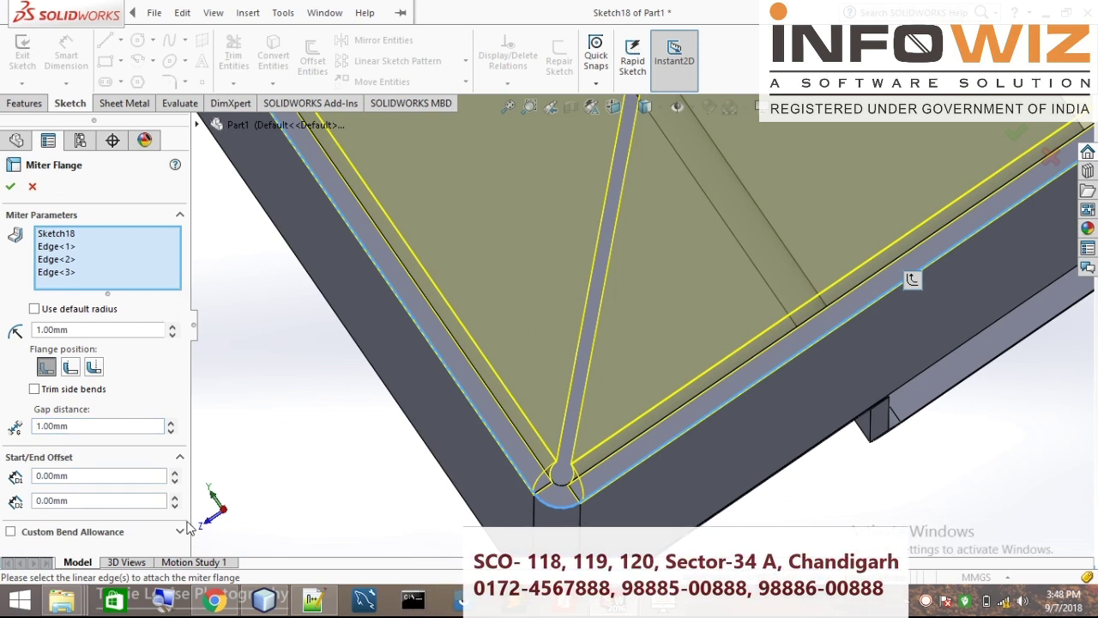
pyautogui.click(11, 532)
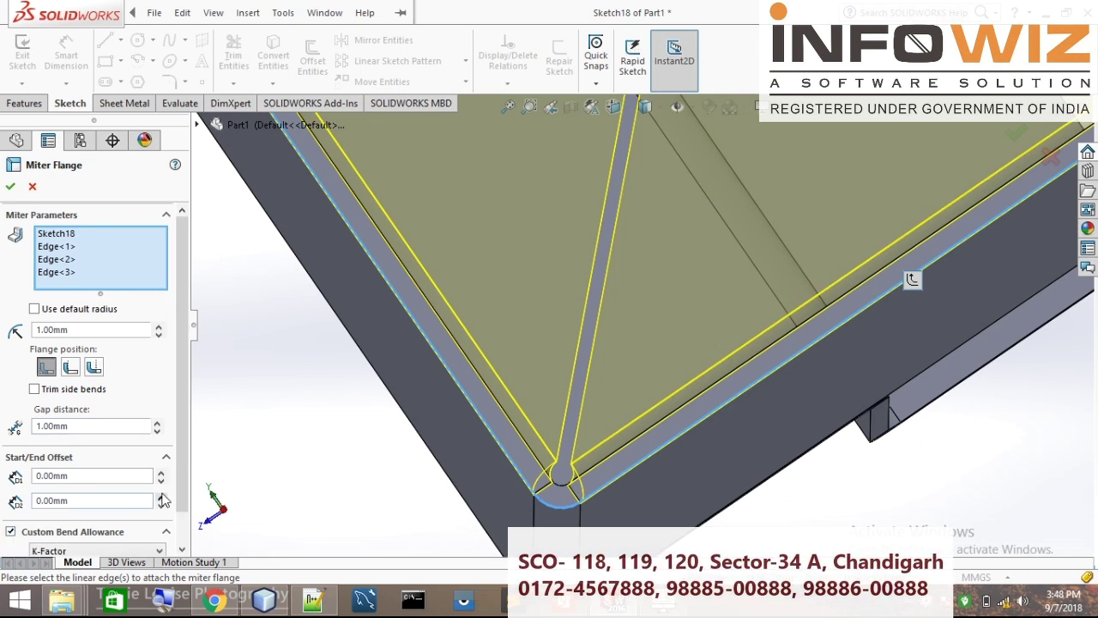
pyautogui.scroll(-1, 146, 519)
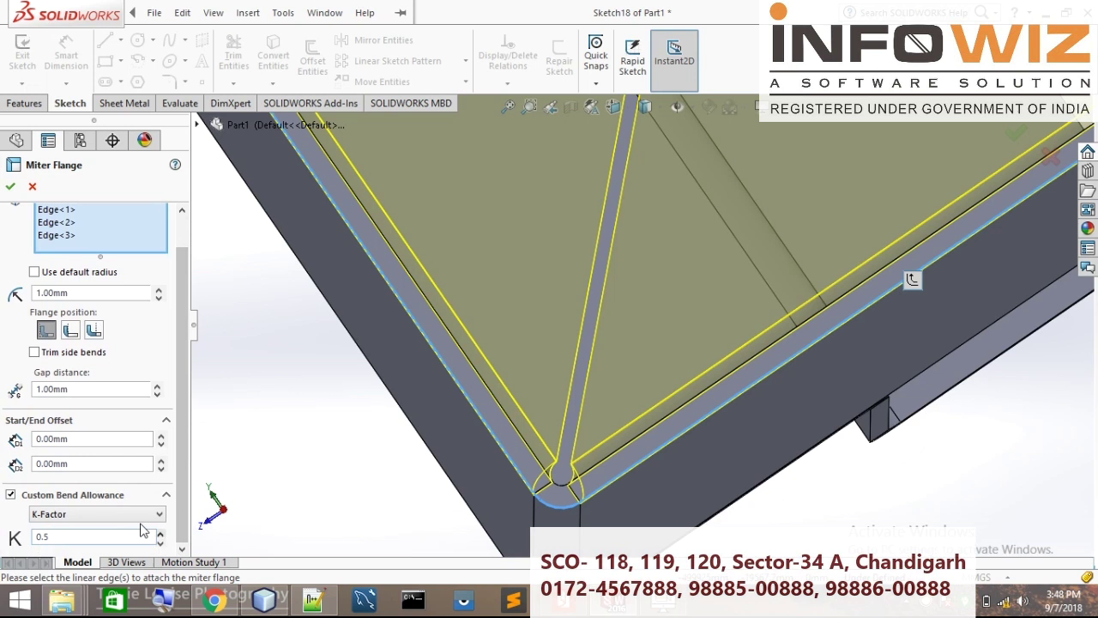
pyautogui.click(10, 187)
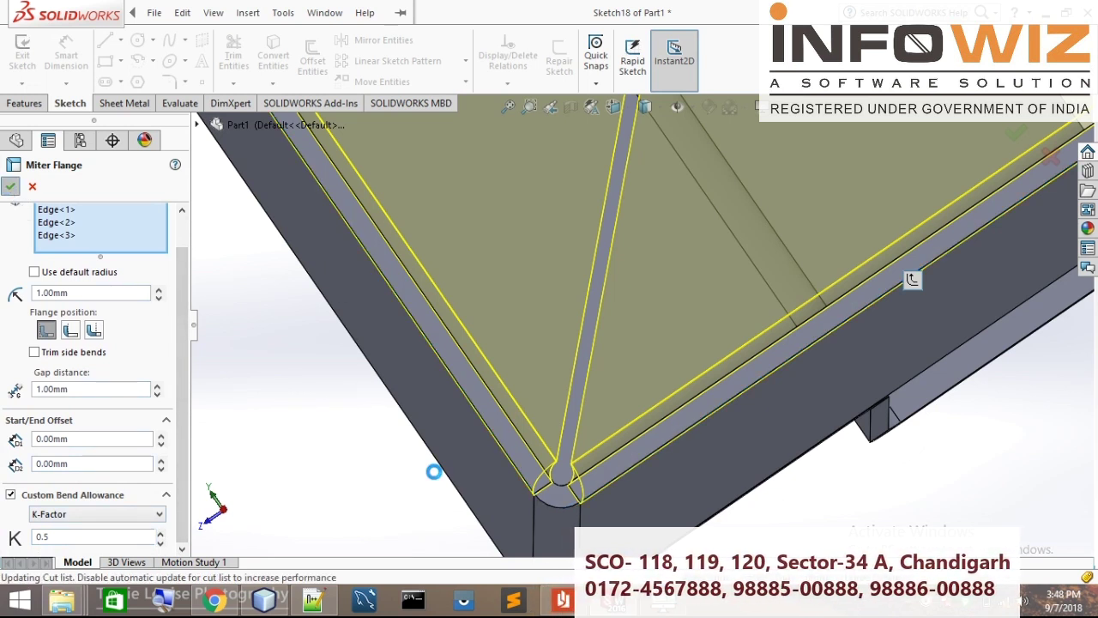